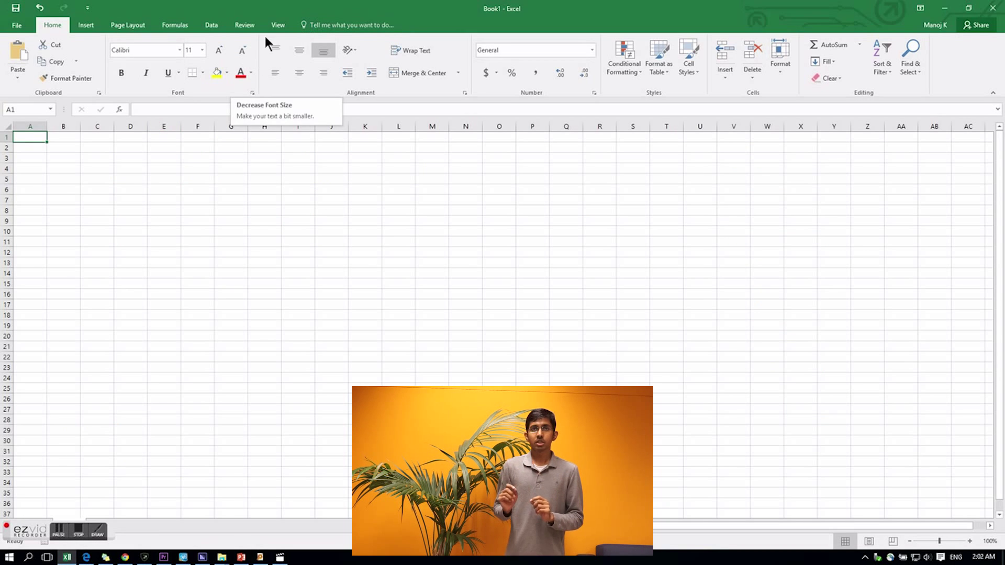
Step: Enable the Developer tab among the main tabs in the ribbon customization options
left_click(17, 26)
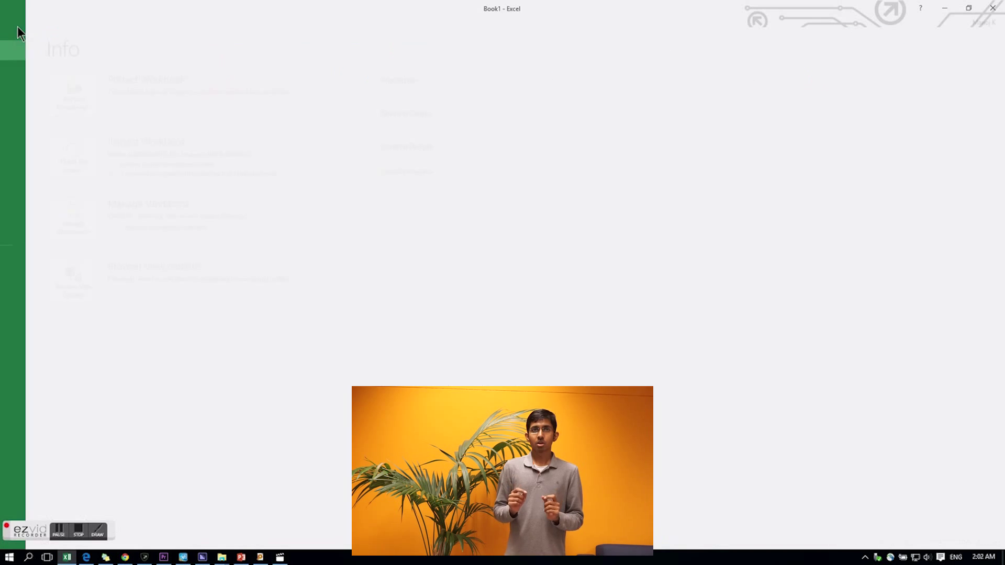
left_click(25, 281)
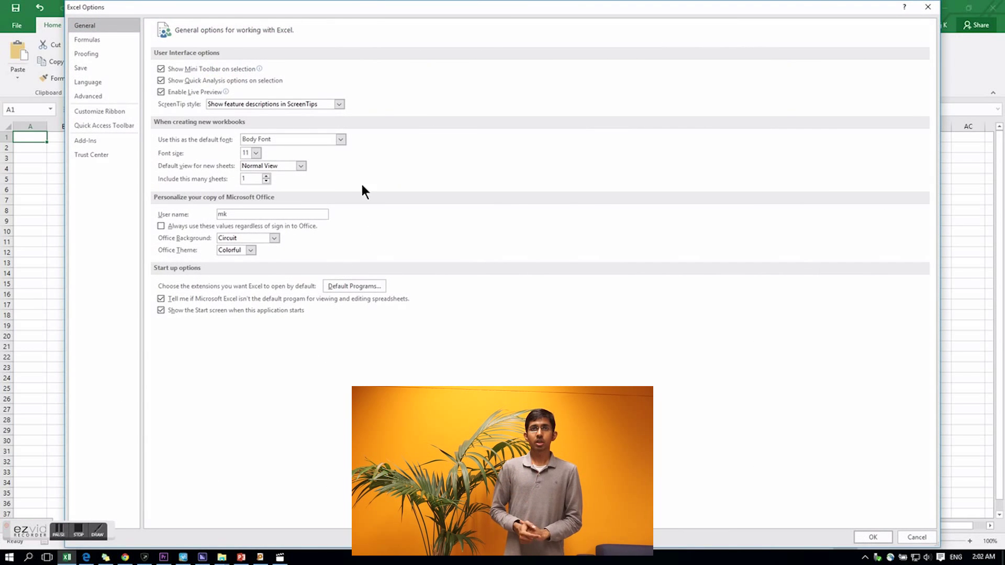
left_click(114, 113)
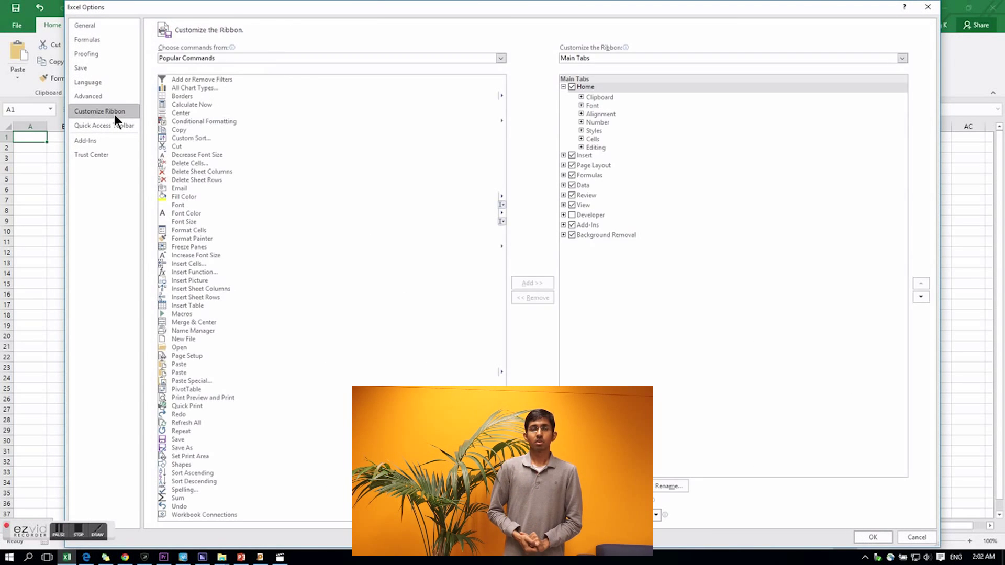
left_click(570, 215)
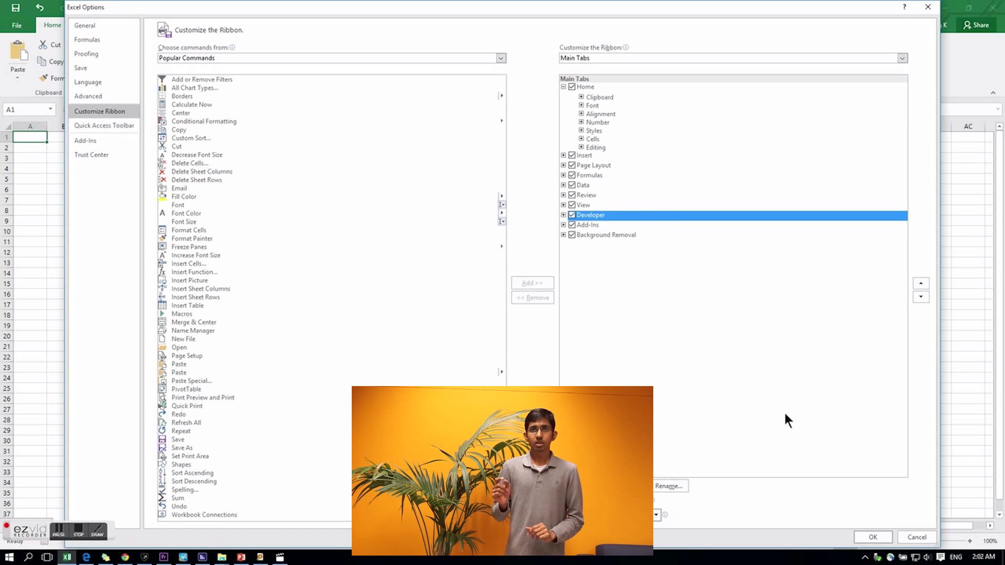
left_click(872, 537)
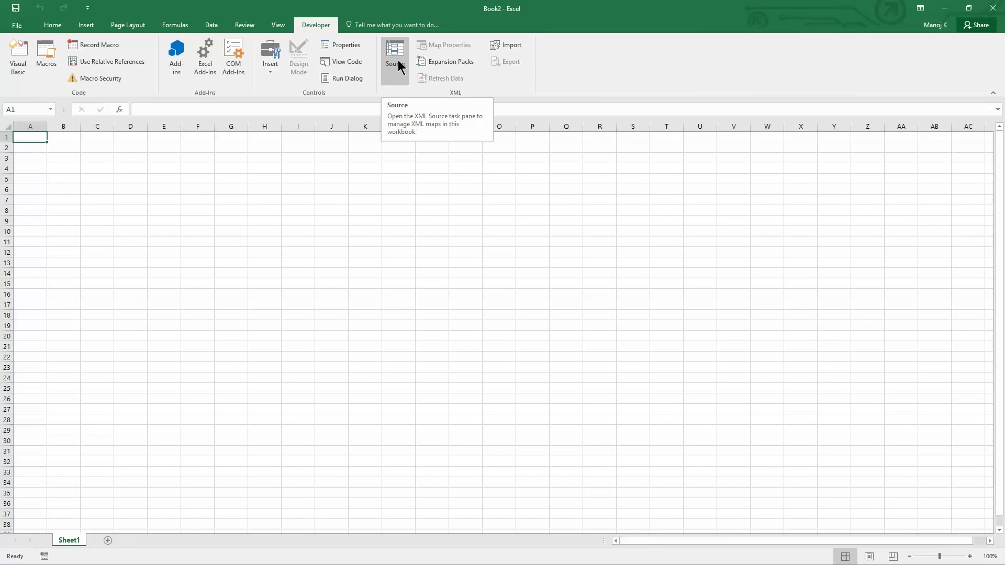
Step: Display the XML Source pane and import the test-example-1 XML file as a table at cell B2 of the existing worksheet
left_click(397, 59)
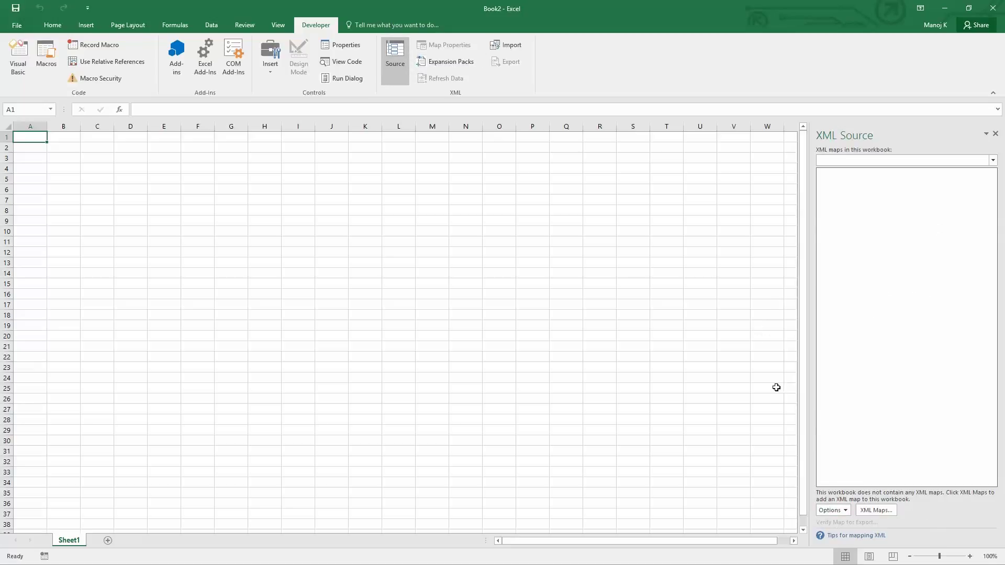
left_click(516, 45)
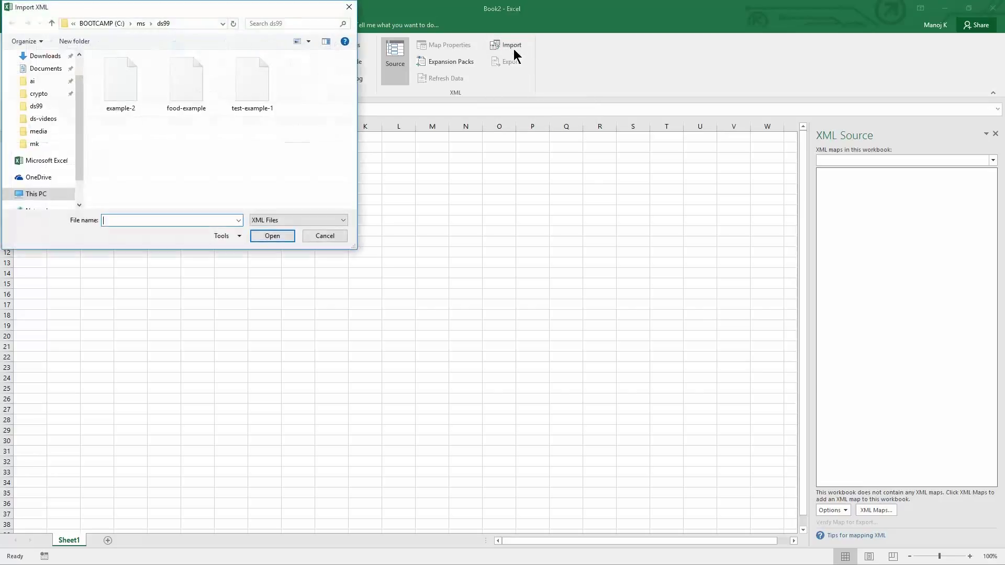
left_click(247, 94)
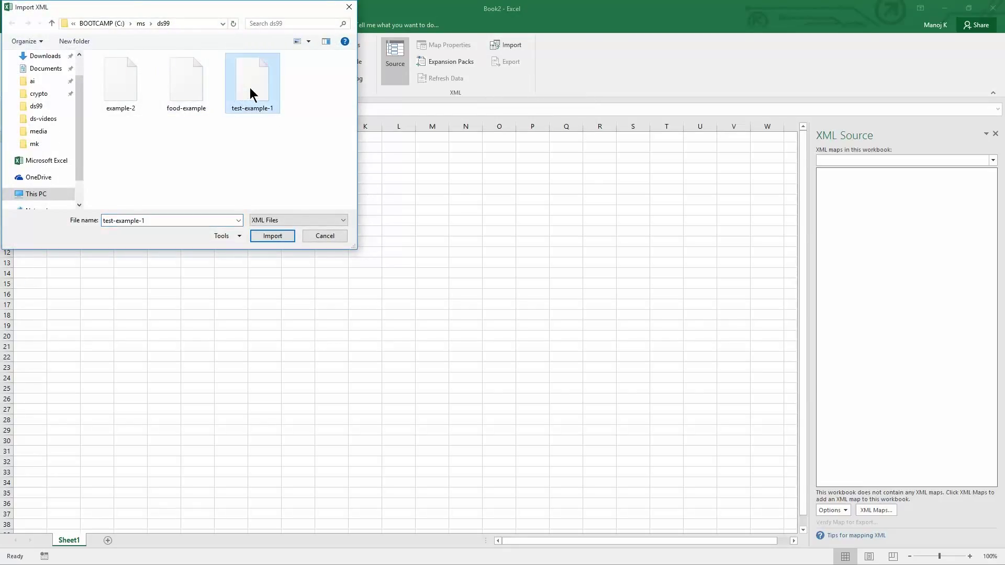
left_click(282, 235)
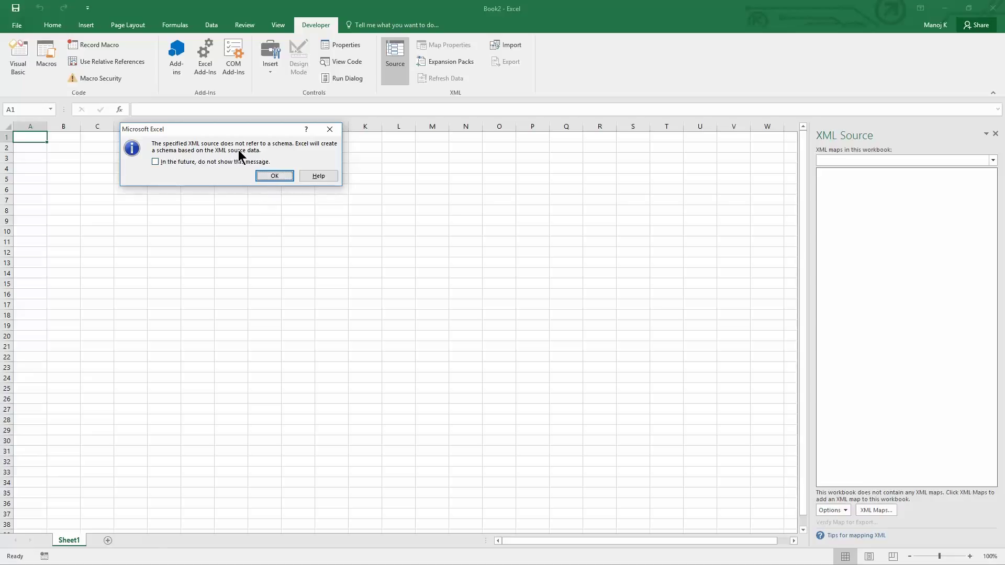
left_click(272, 175)
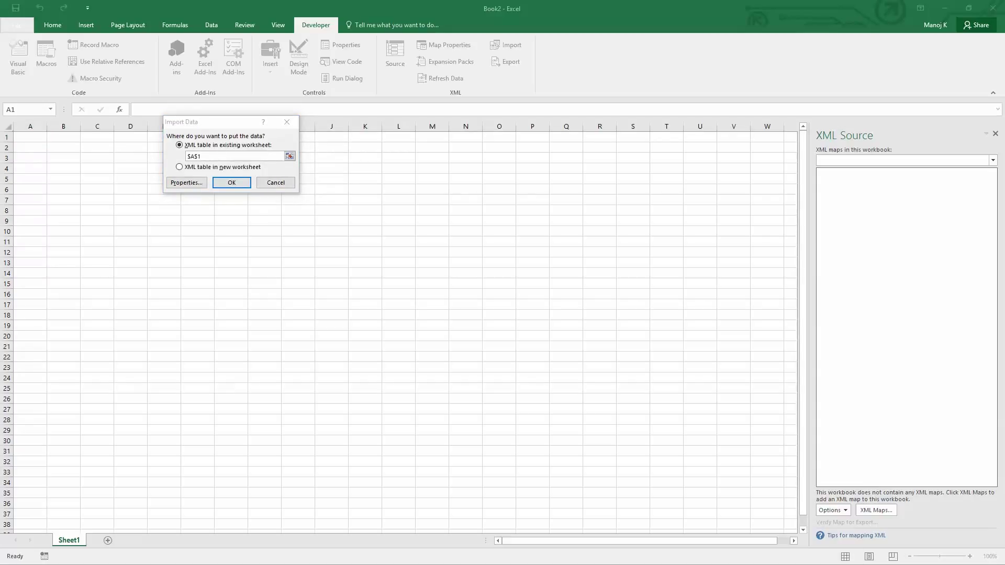
left_click(196, 123)
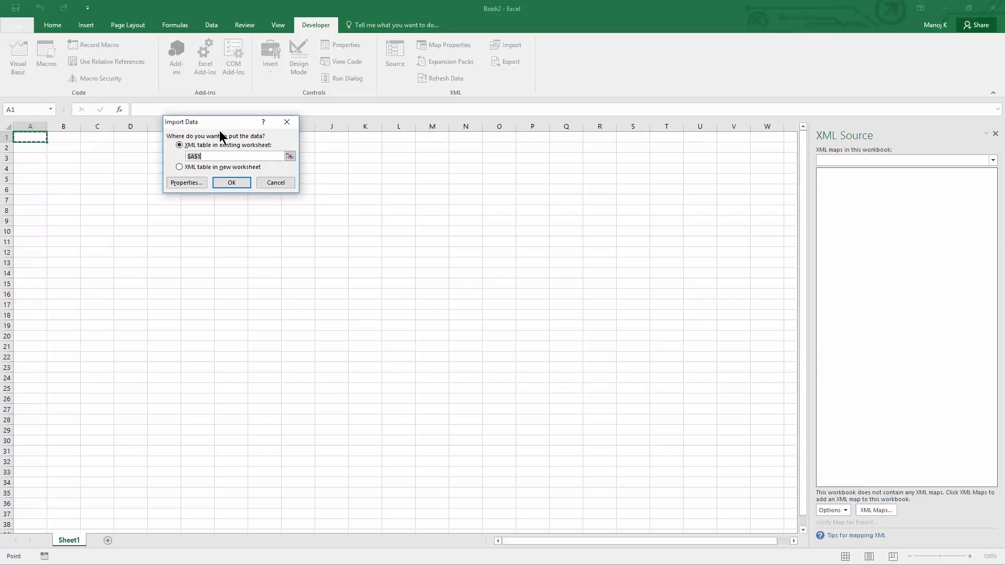
left_click(63, 147)
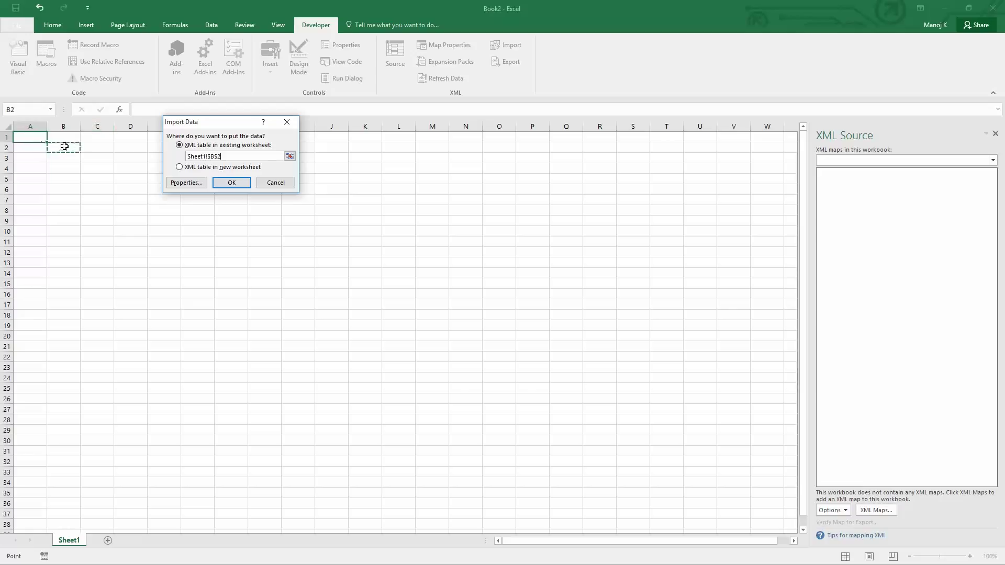
left_click(232, 182)
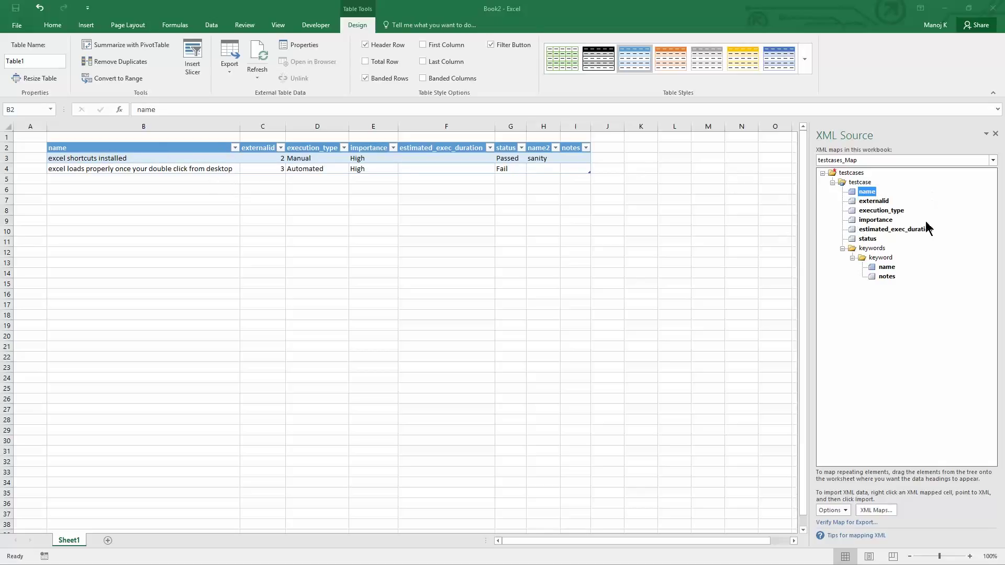
Step: Switch to WordPad, change the first test case's name in test-example-1 to "An excel shortcut is installed" and save the file
key("alt+l")
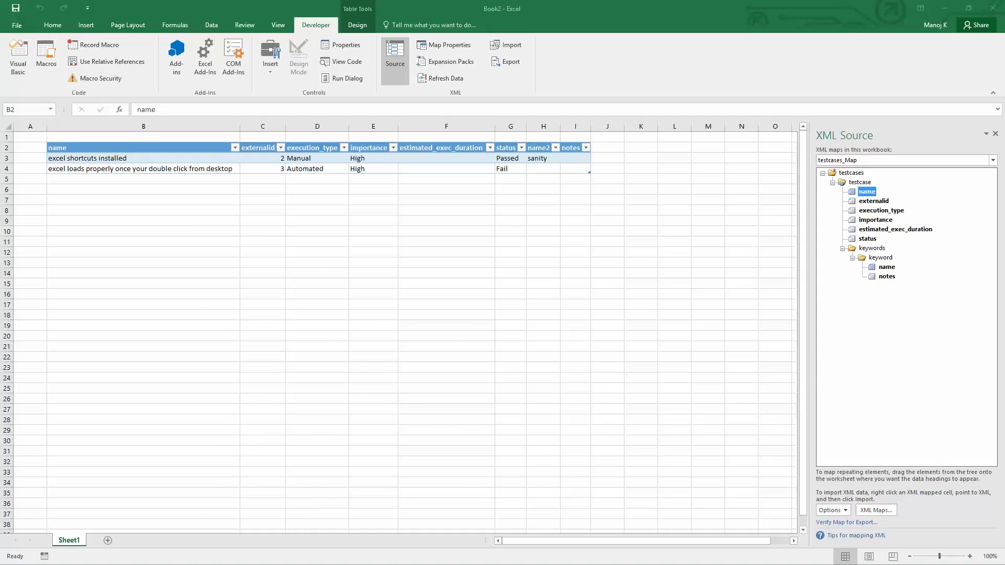
key("alt+Tab")
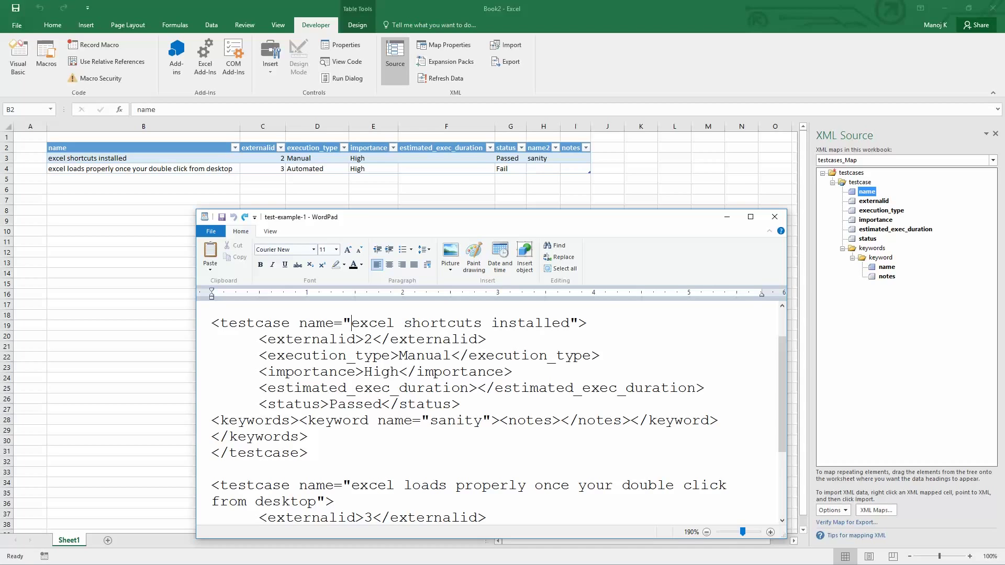
type("A")
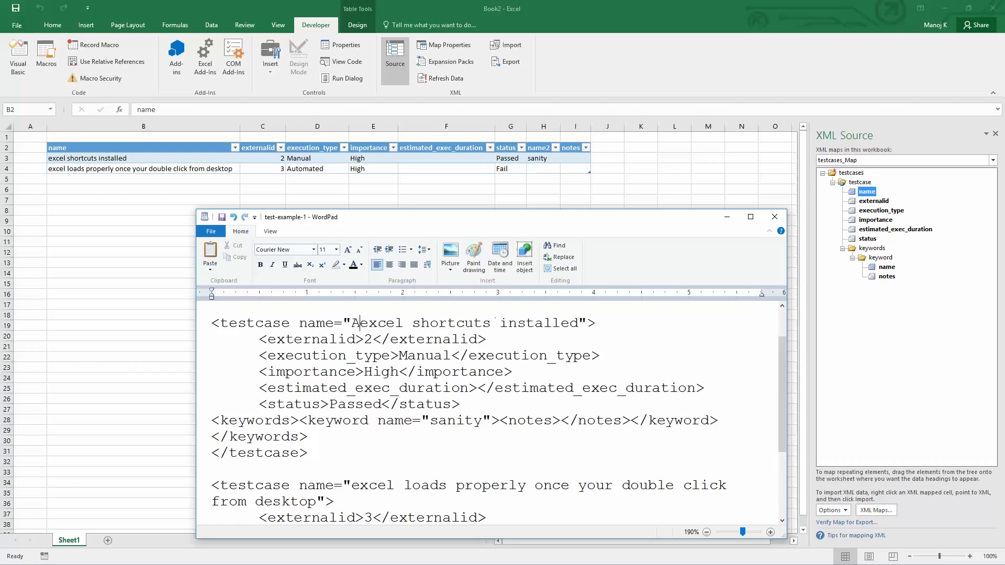
type("n")
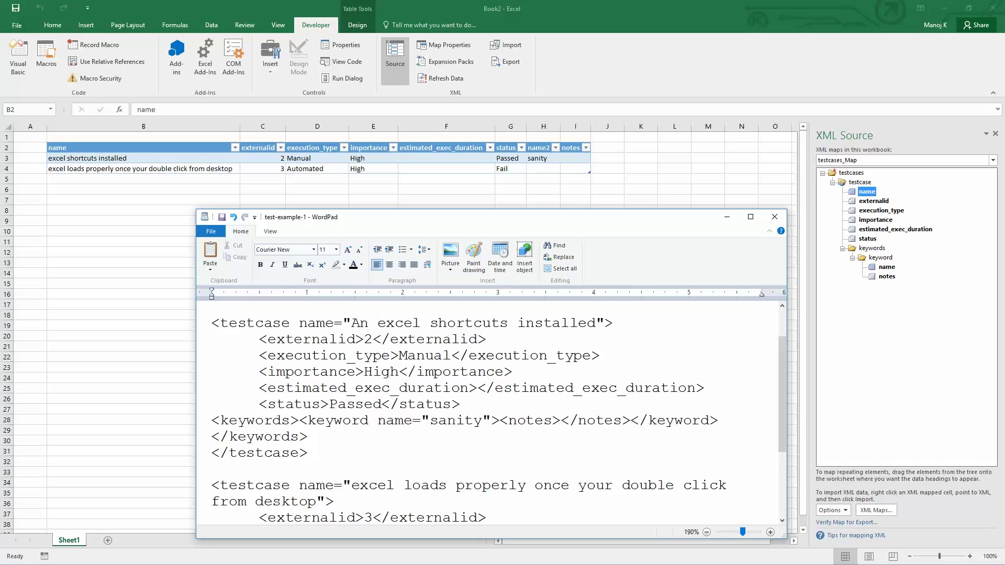
left_click(500, 322)
key("Delete")
type("is")
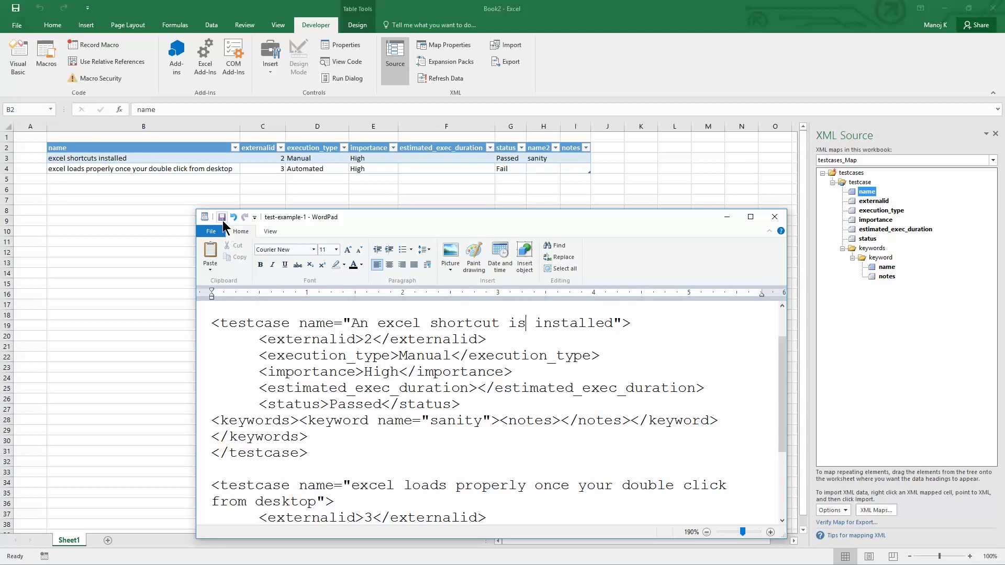
left_click(223, 220)
Step: Return to Excel and refresh the imported table's XML data from the edited source file
left_click(526, 16)
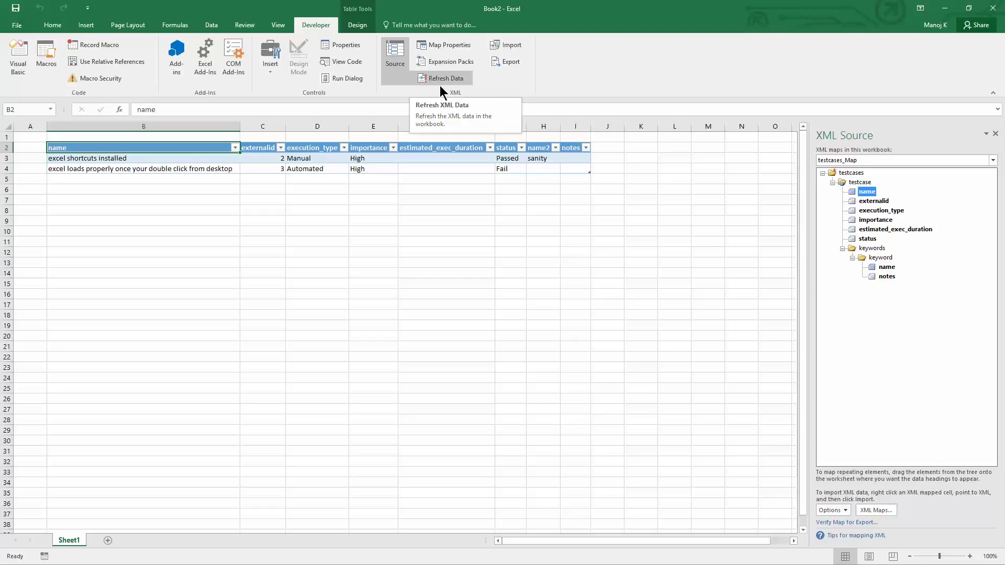
left_click(455, 78)
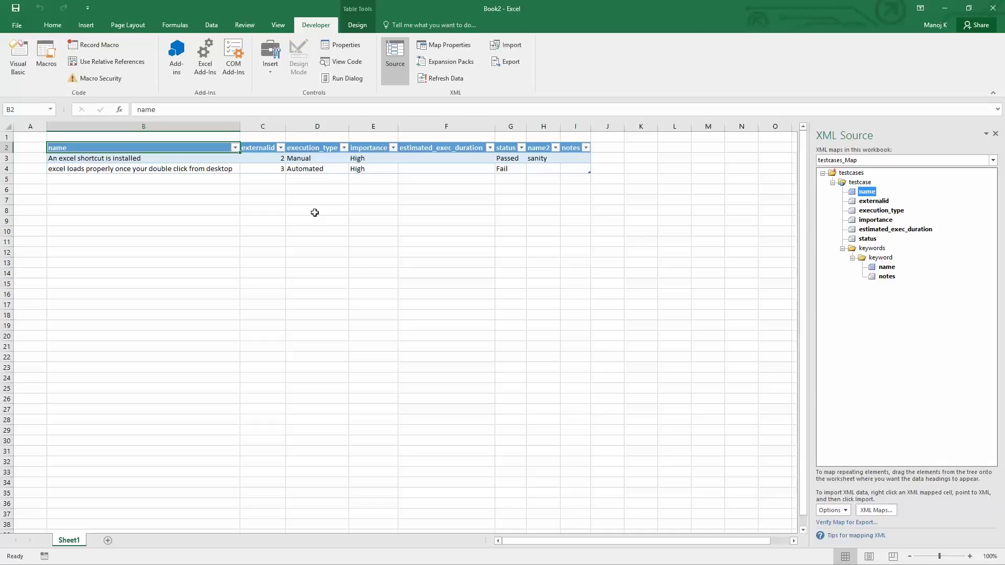
key("Down")
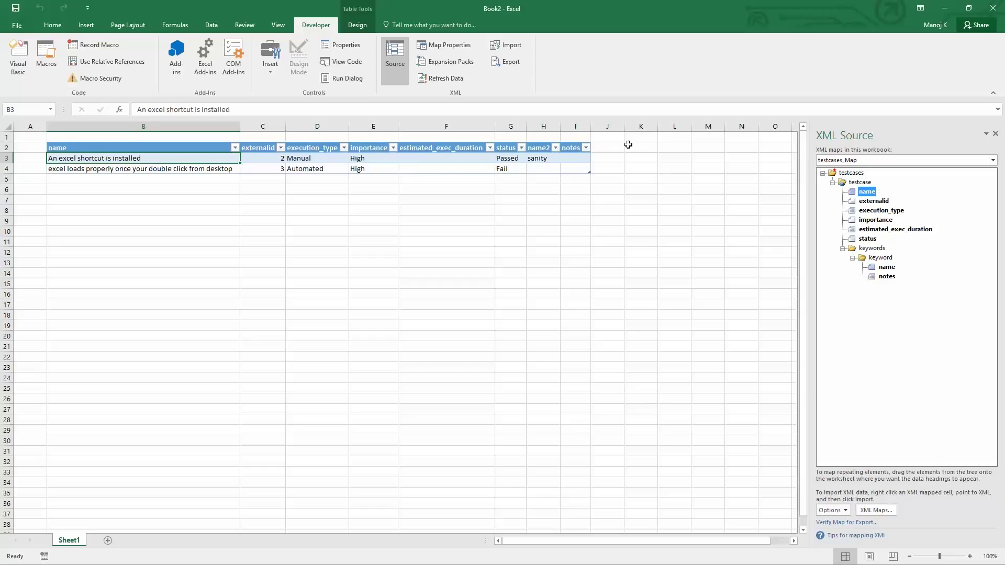
Step: Import the example-2 XML file into the existing test case table
left_click(516, 48)
left_click(127, 88)
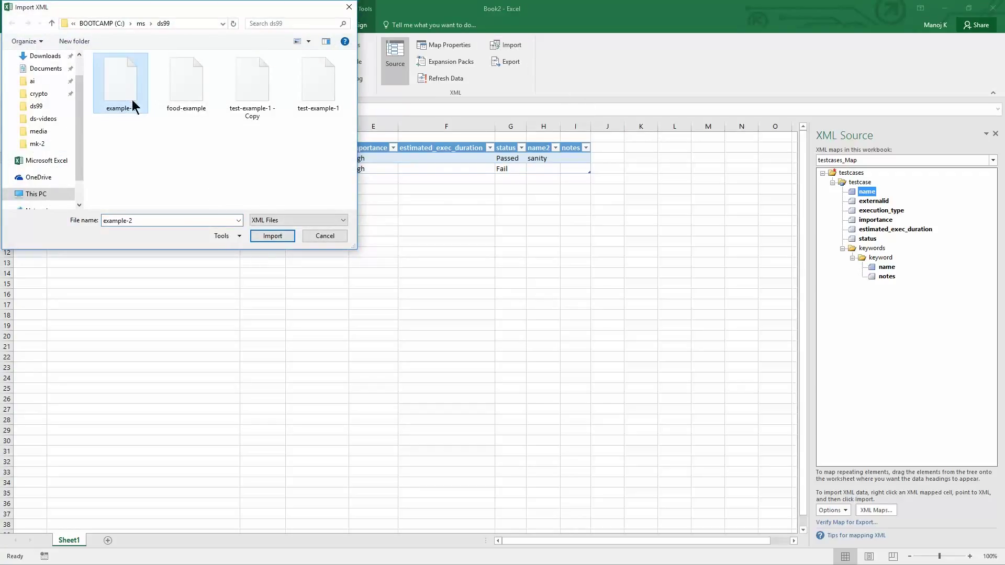
left_click(265, 236)
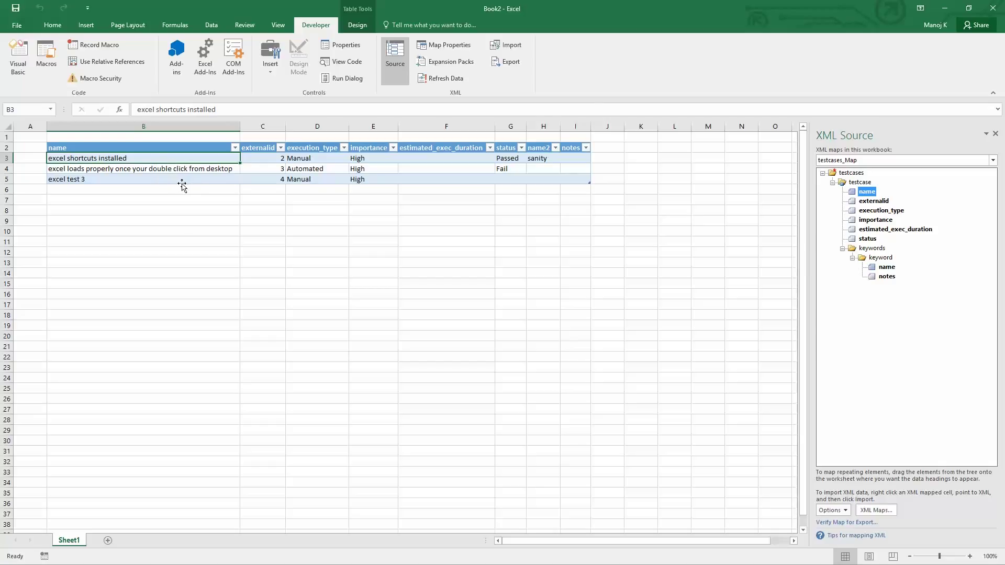
Step: Try to import the food-example XML file into the existing worksheet at cell B3, inside the test case table
left_click(510, 44)
left_click(180, 97)
left_click(278, 237)
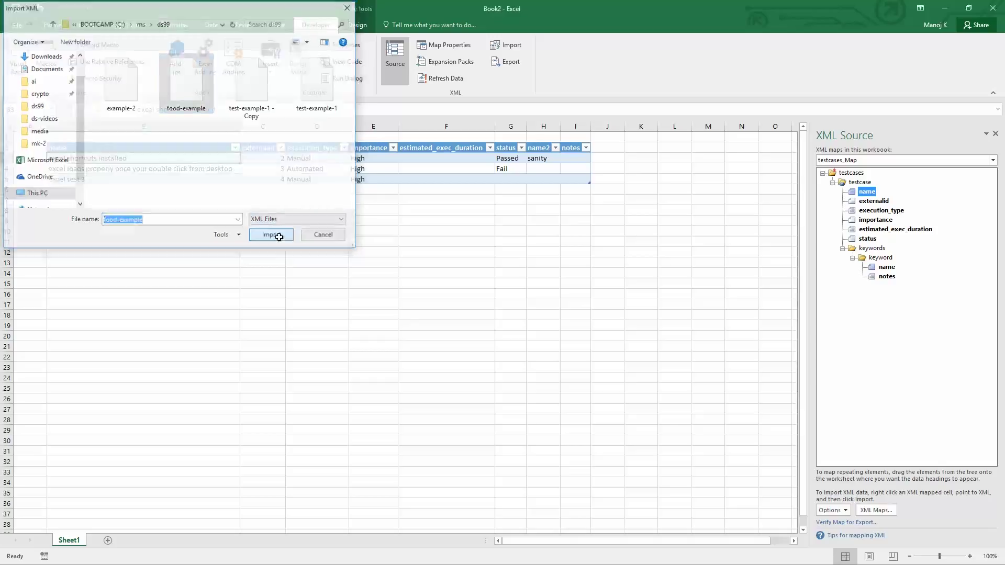
left_click(267, 176)
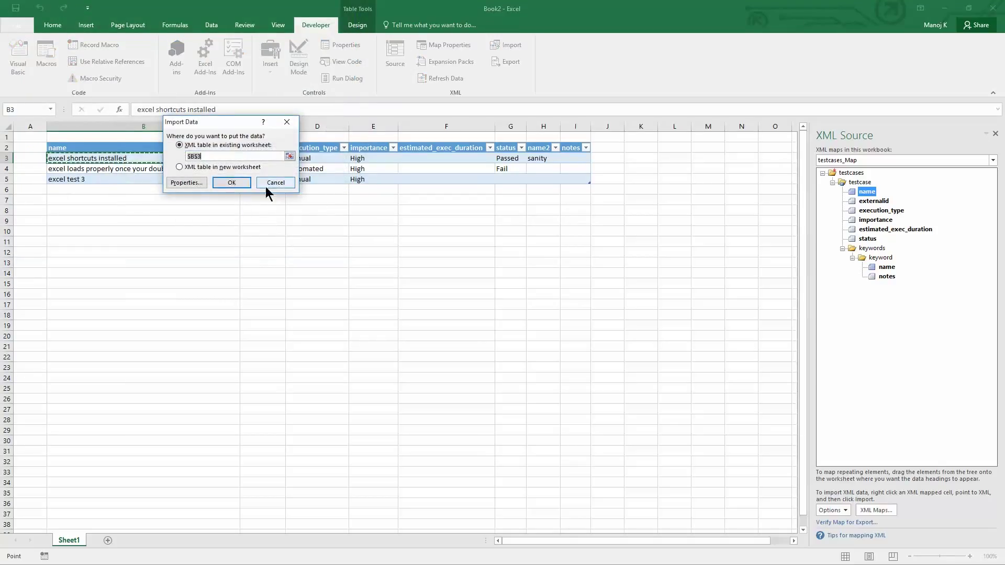
left_click(237, 183)
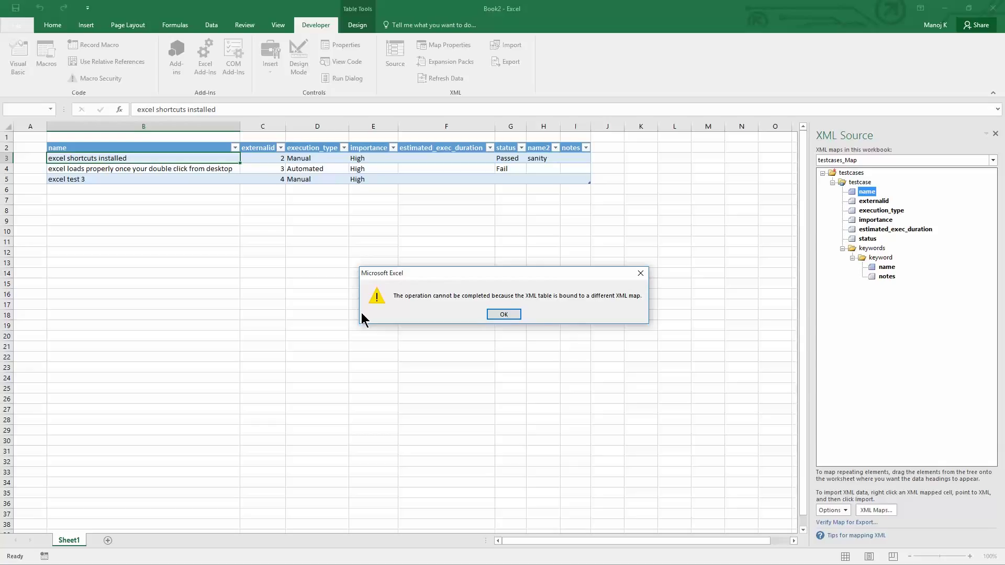
left_click(503, 316)
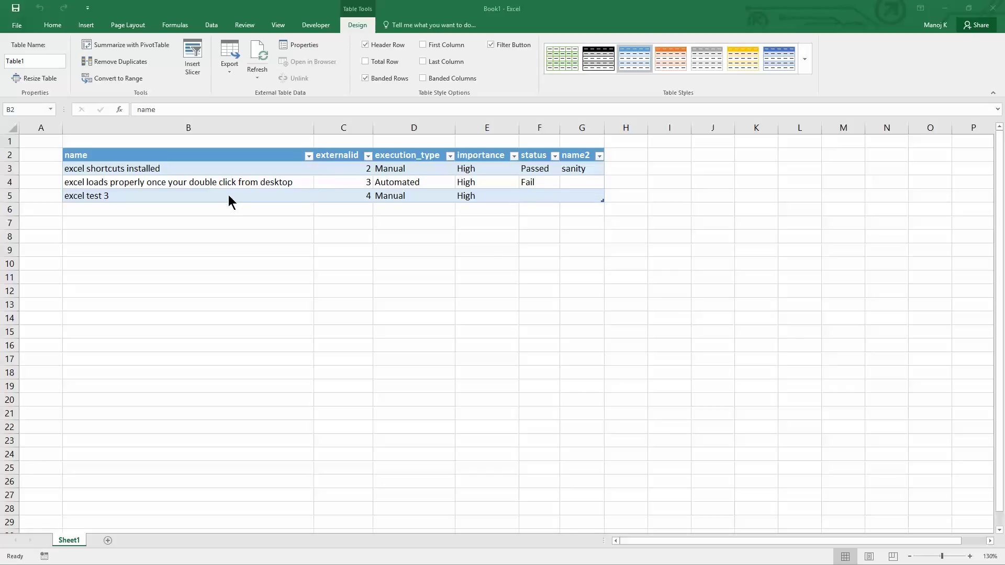
Step: Export the Book1 test case table as an XML file named new-xml-file and view the exported file in WordPad
left_click(230, 195)
left_click(319, 26)
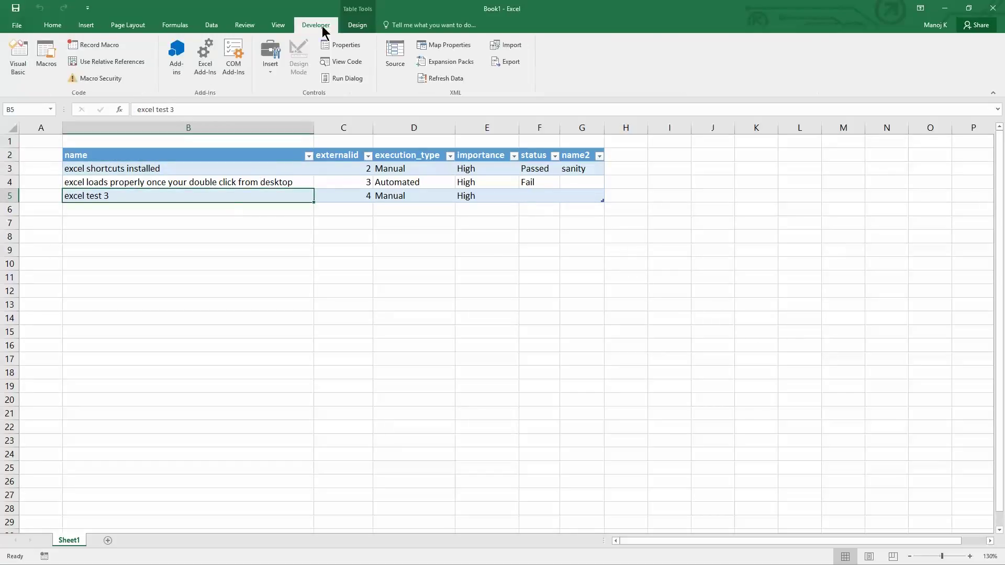
left_click(508, 63)
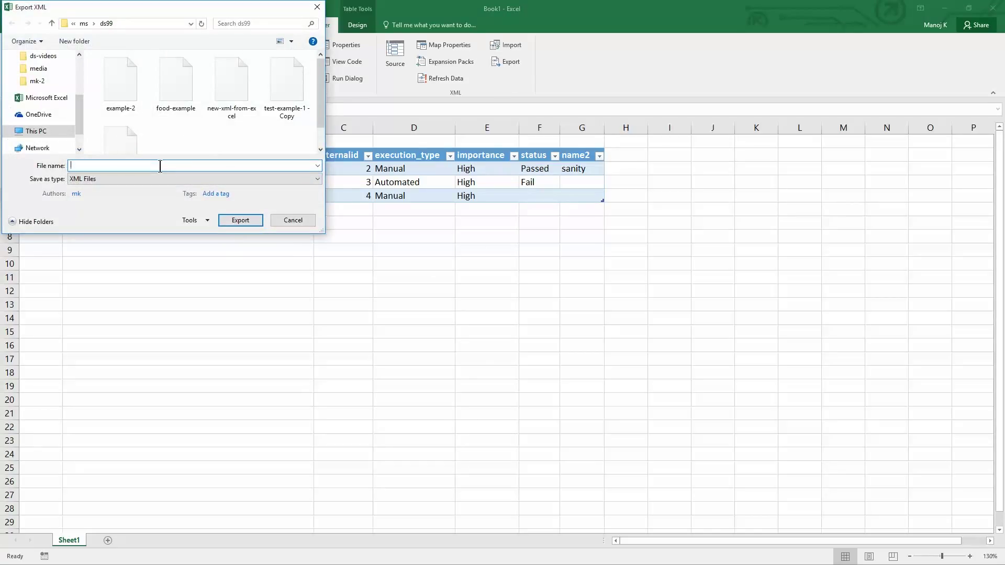
type("new-xml-")
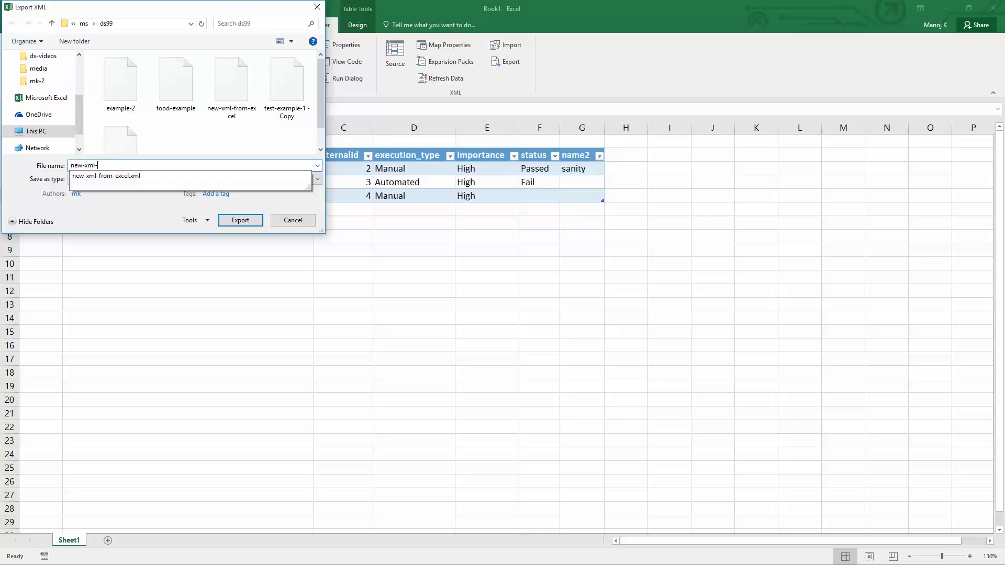
type("file")
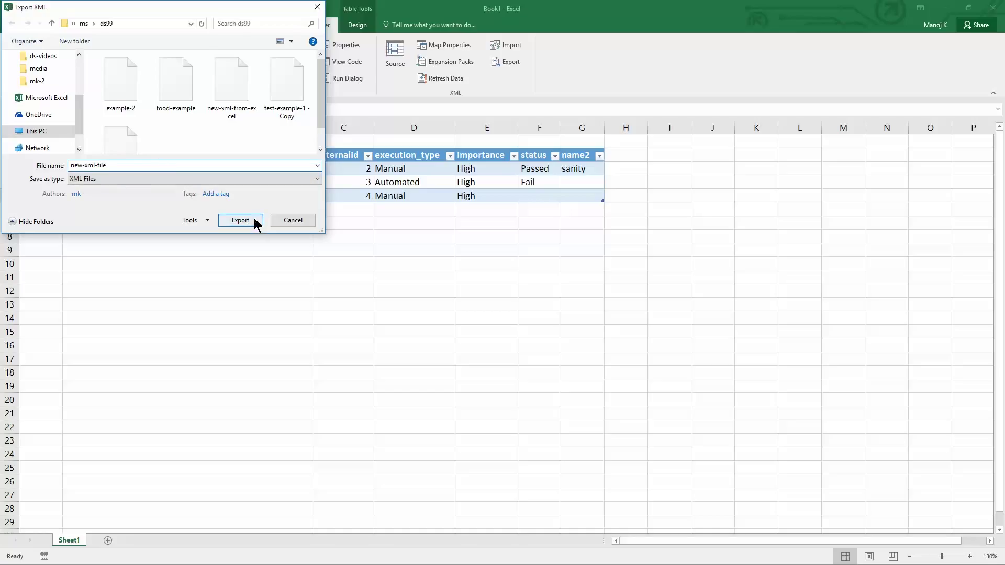
left_click(240, 220)
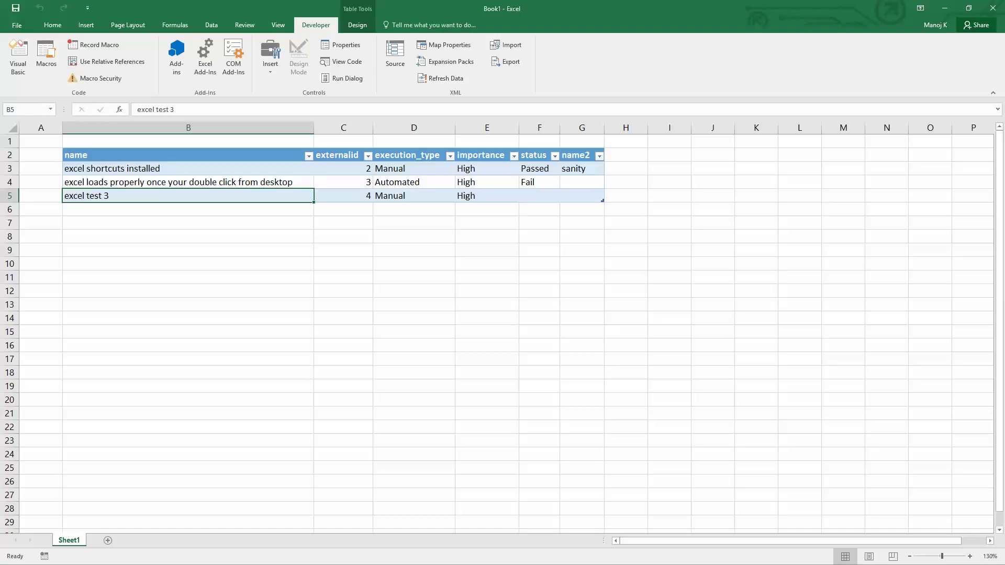
key("alt+Tab")
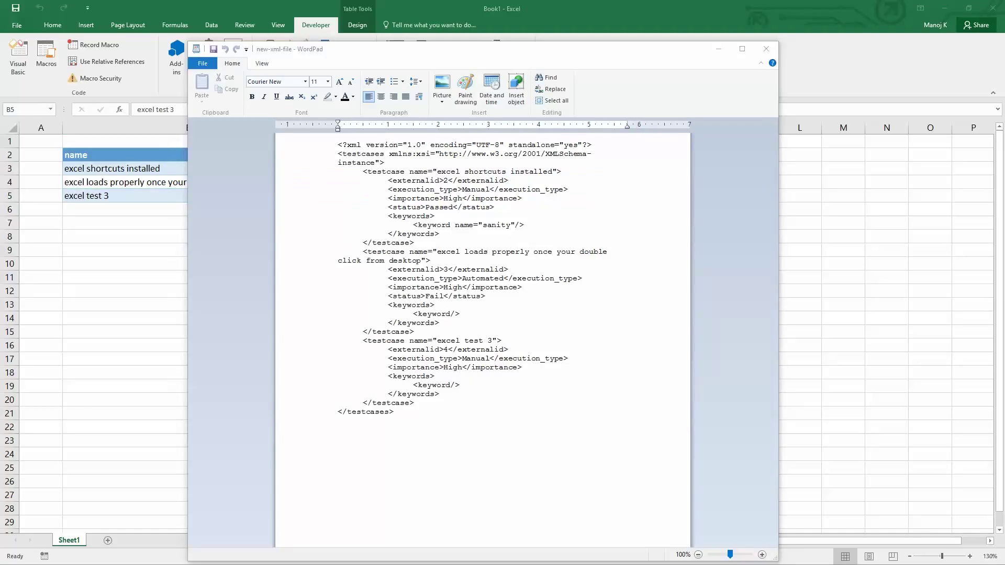